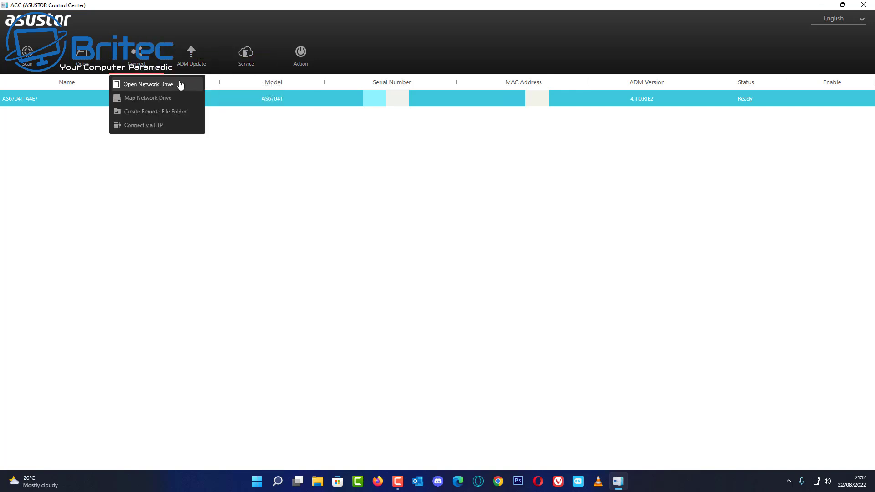
- Scan the local network for ASUSTOR NAS devices
mouse_move(251, 68)
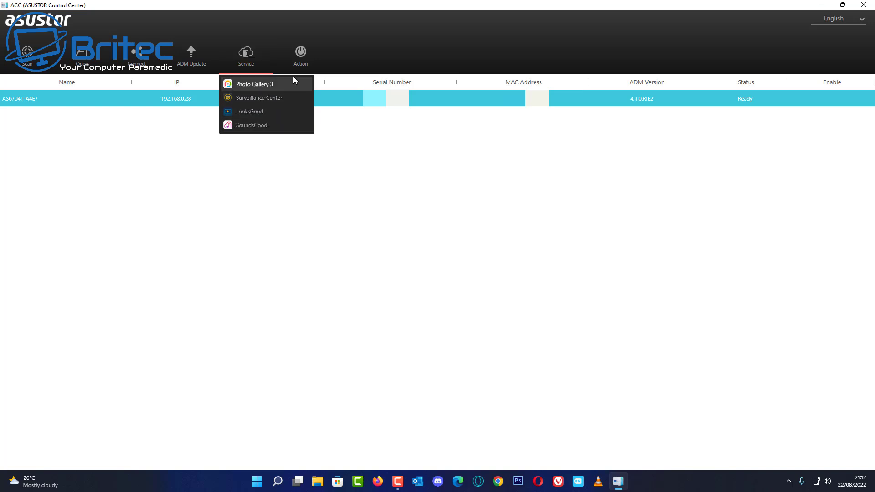
mouse_move(298, 59)
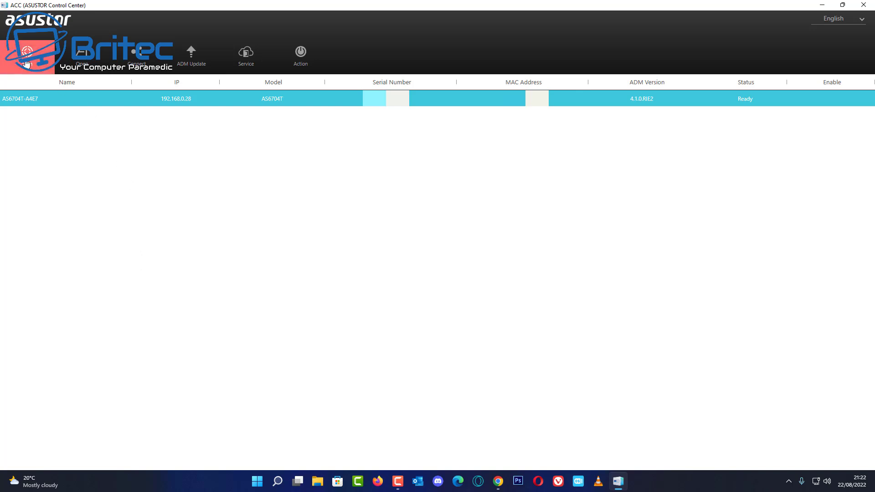
click(27, 64)
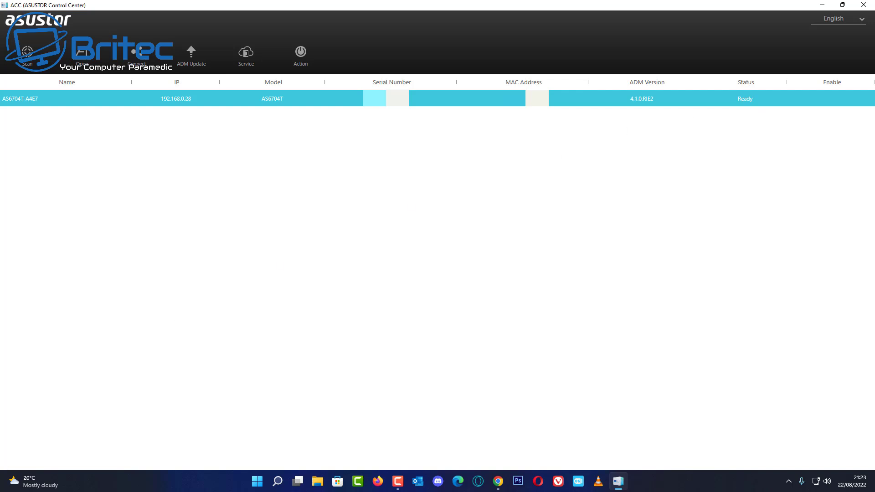
- Check the AS6704T-A4E7 NAS for an ADM update, signing in as admin with the administrator password, and dismiss the result
click(196, 65)
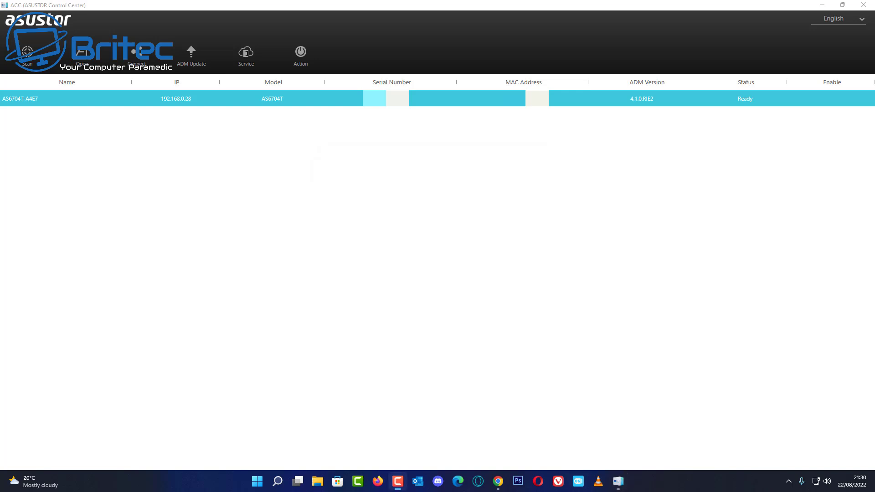
click(190, 61)
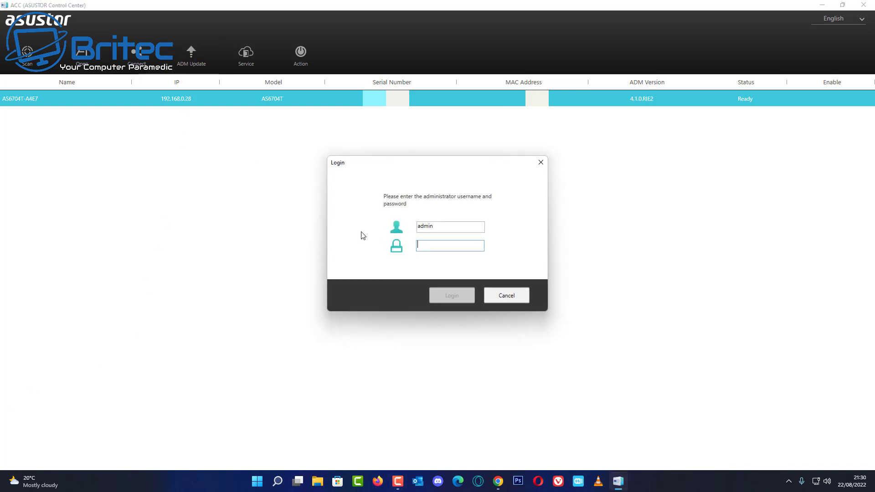
text(••)
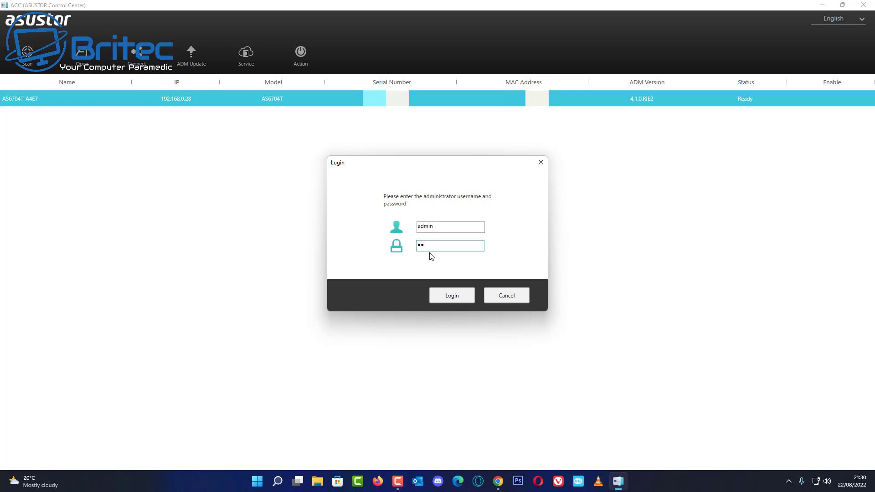
click(458, 299)
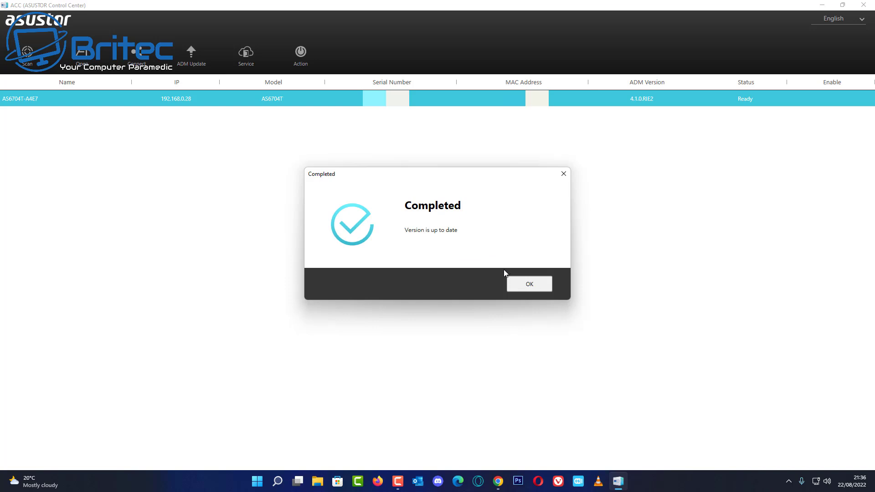
click(527, 291)
click(248, 63)
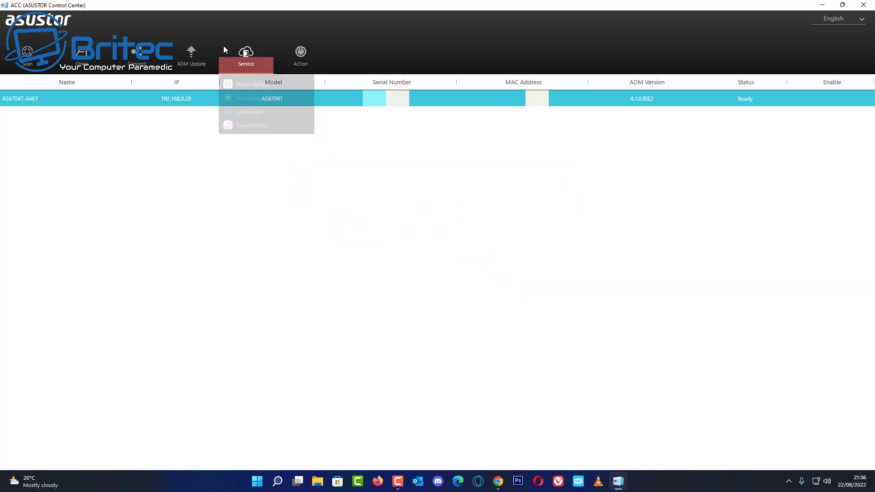
mouse_move(121, 68)
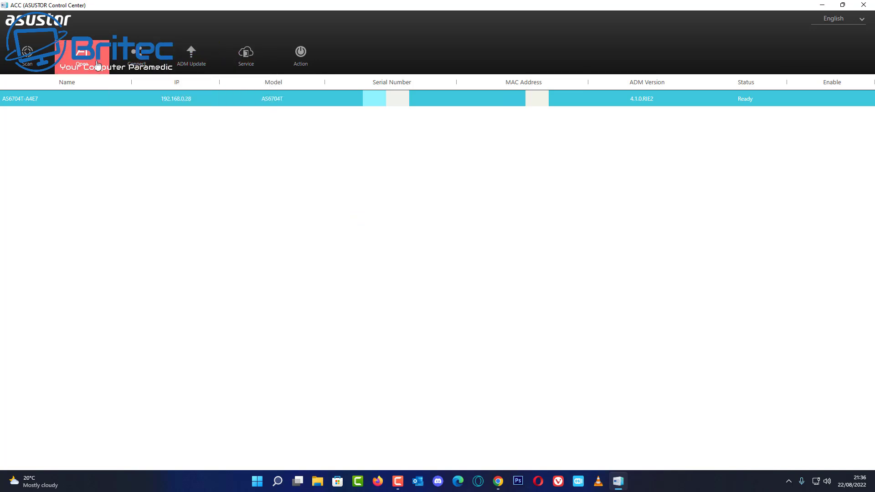
- Open the AS6704T-A4E7 NAS's ADM web portal in the browser and maximize its window
click(82, 62)
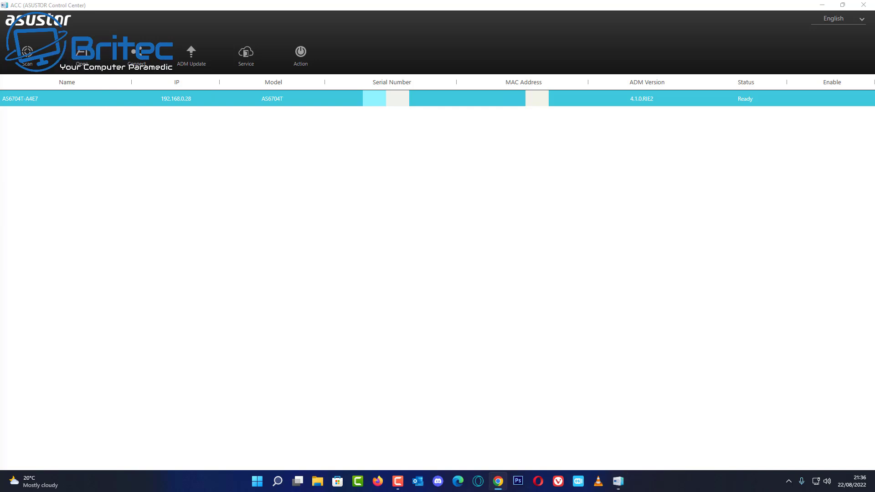
click(144, 311)
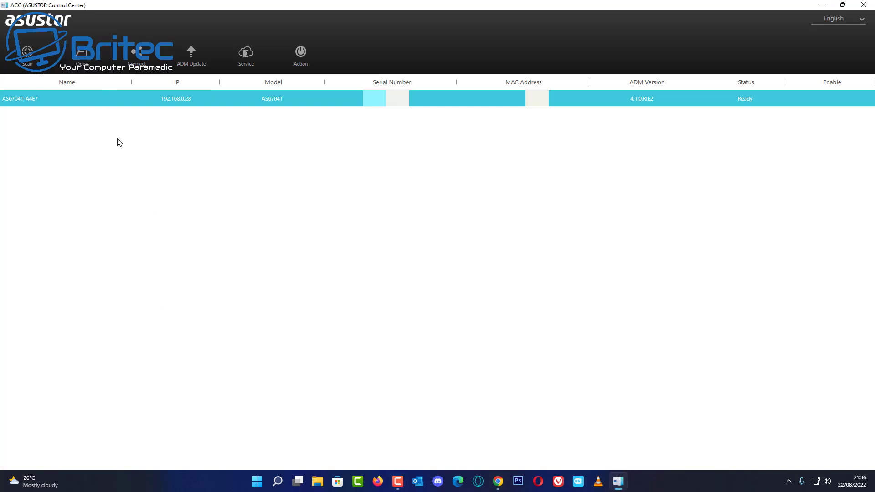
click(82, 59)
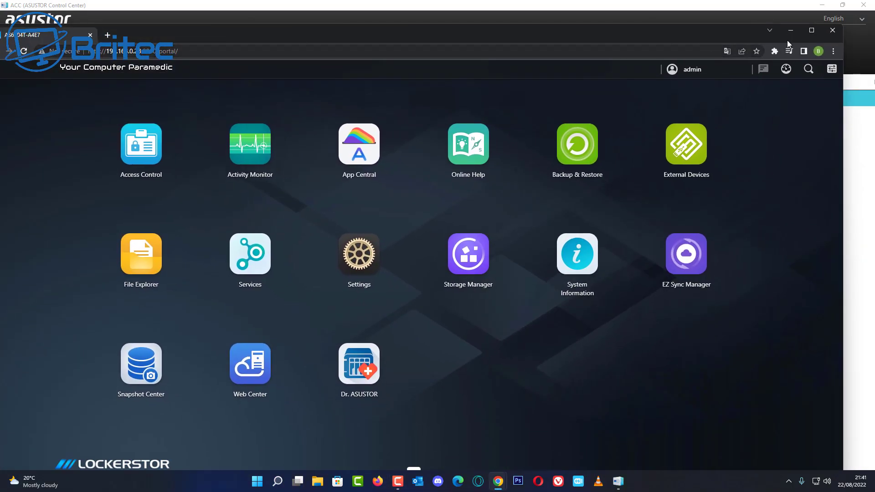
click(811, 30)
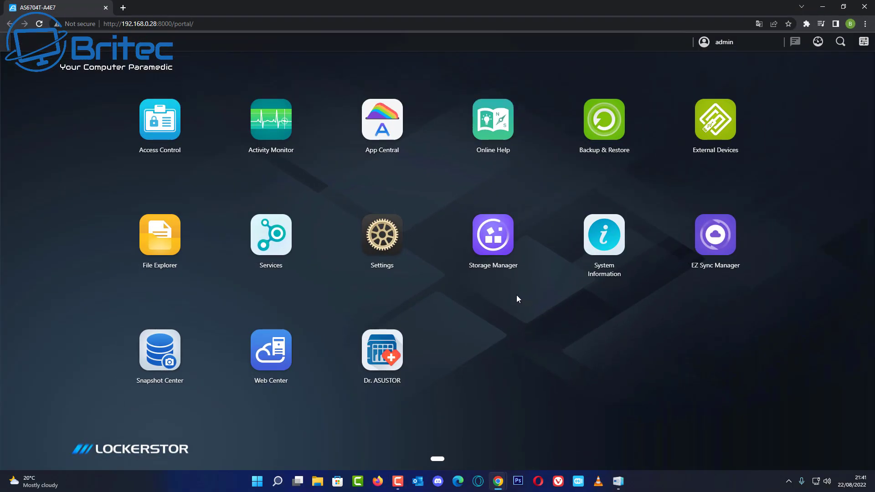
key(F9)
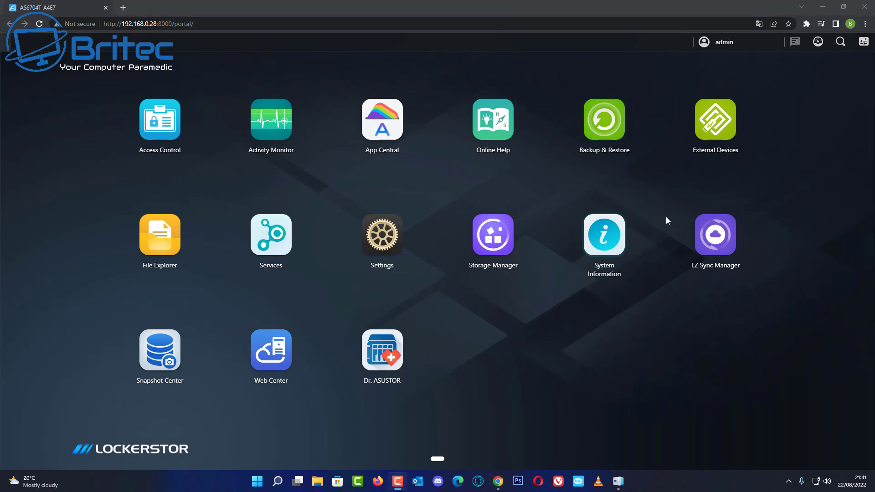
- Open Backup & Restore, look over its backup options and close it
click(604, 120)
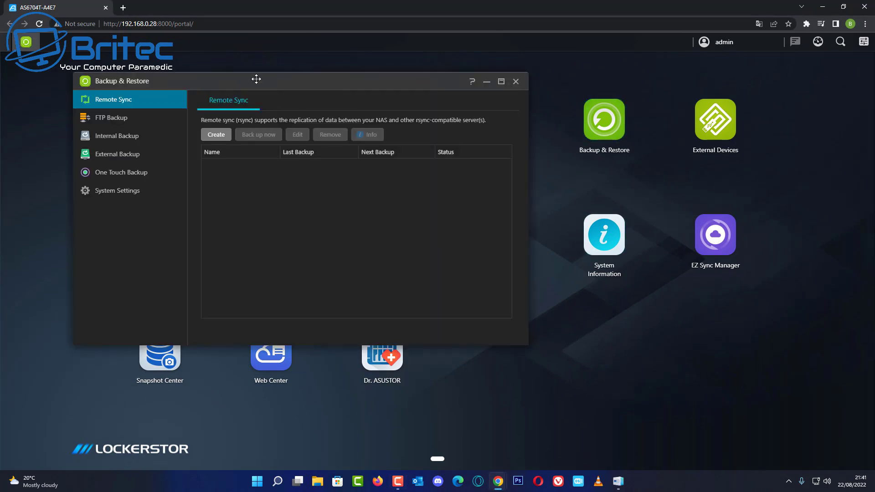
drag(252, 78, 399, 99)
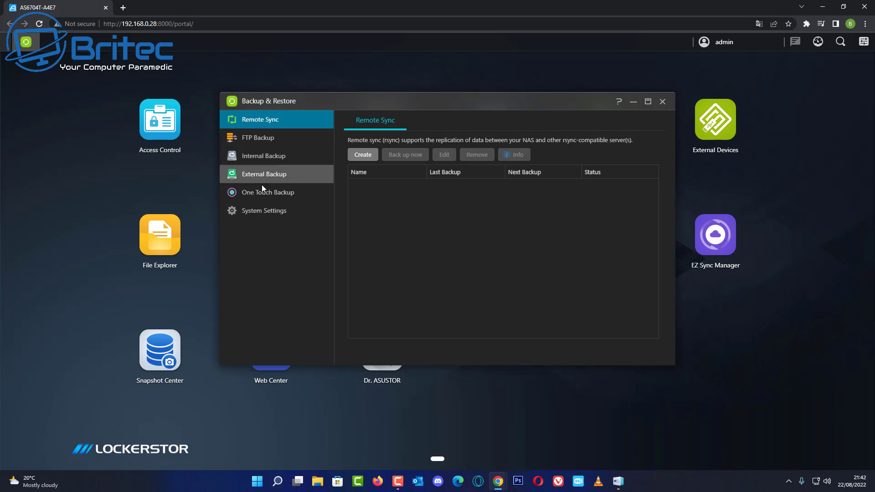
click(662, 102)
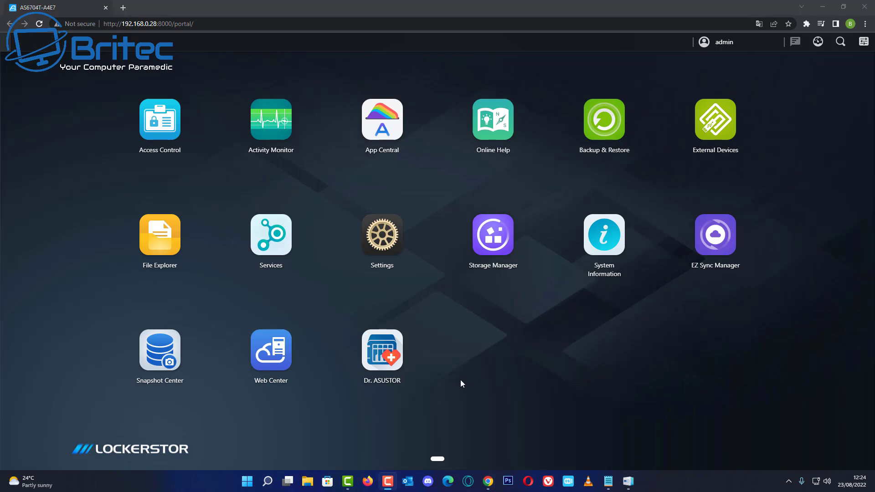
- Open App Central maximized and browse the Latest Apps and ASUSTOR Apps listings
click(396, 137)
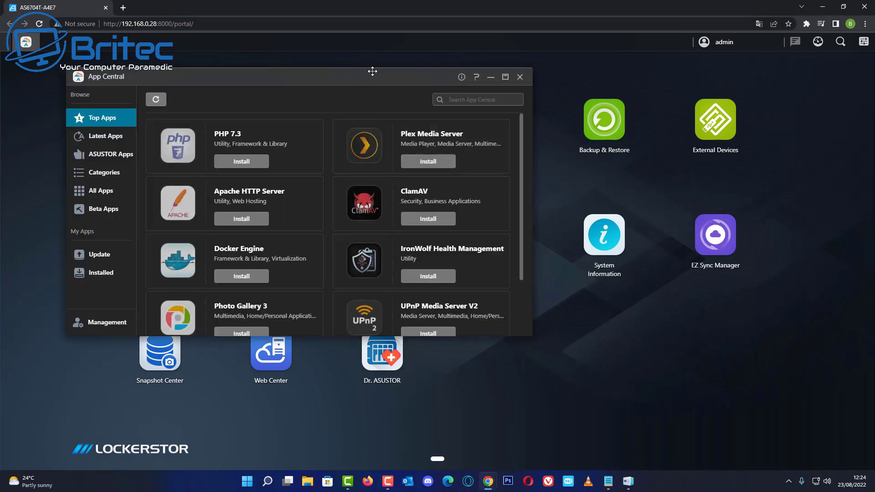
click(505, 77)
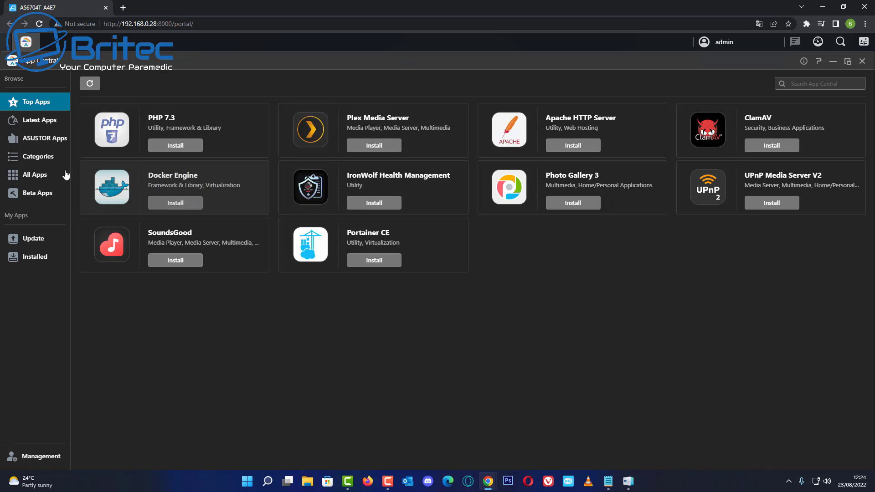
click(39, 123)
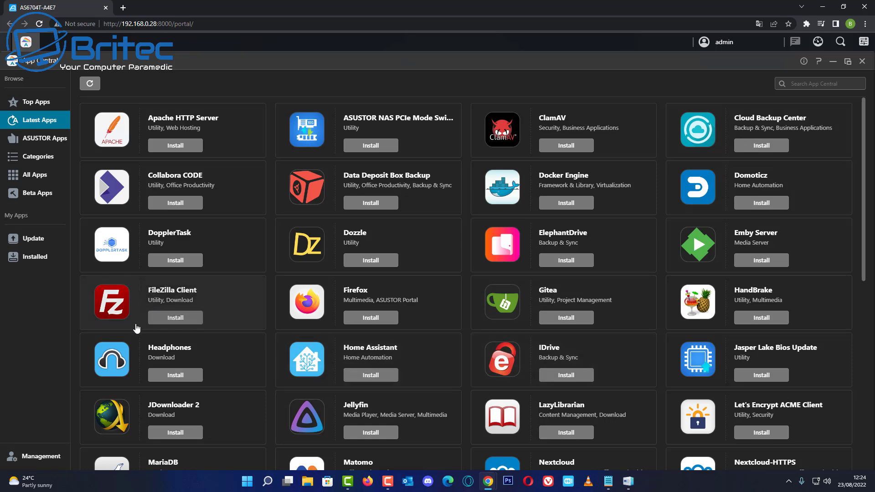
scroll(592, 412, down, 2)
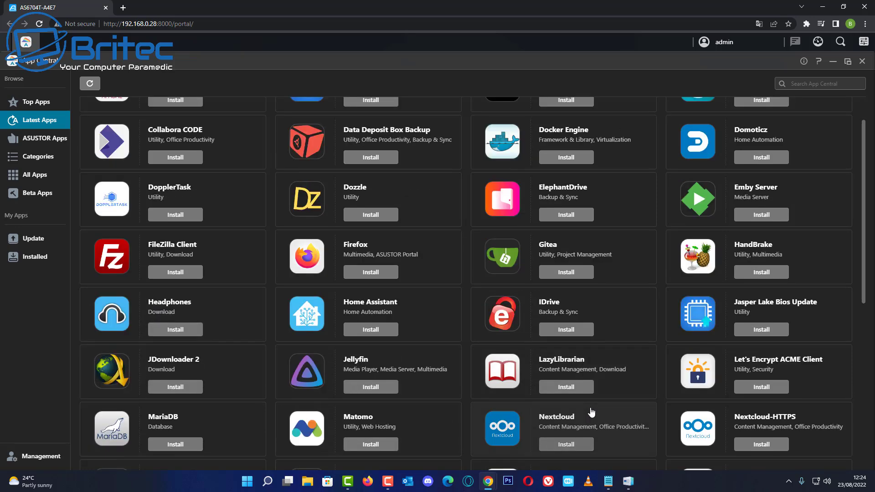
drag(867, 199, 873, 311)
scroll(494, 391, down, 2)
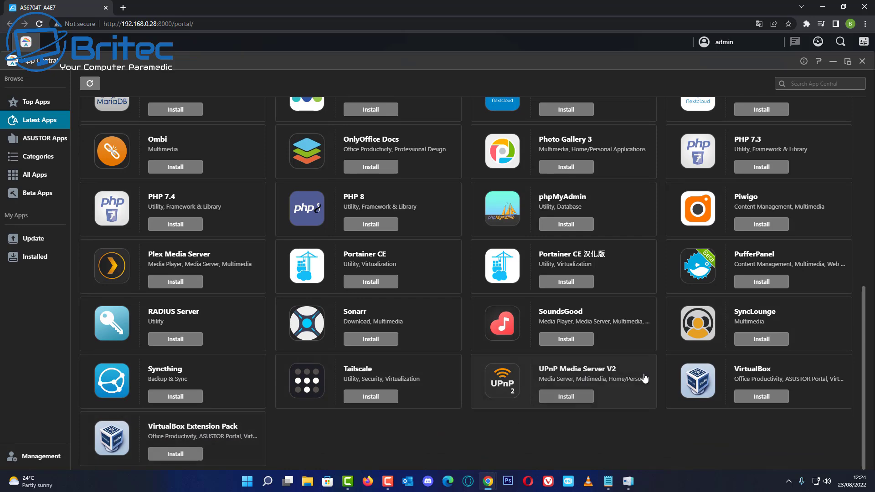
click(43, 143)
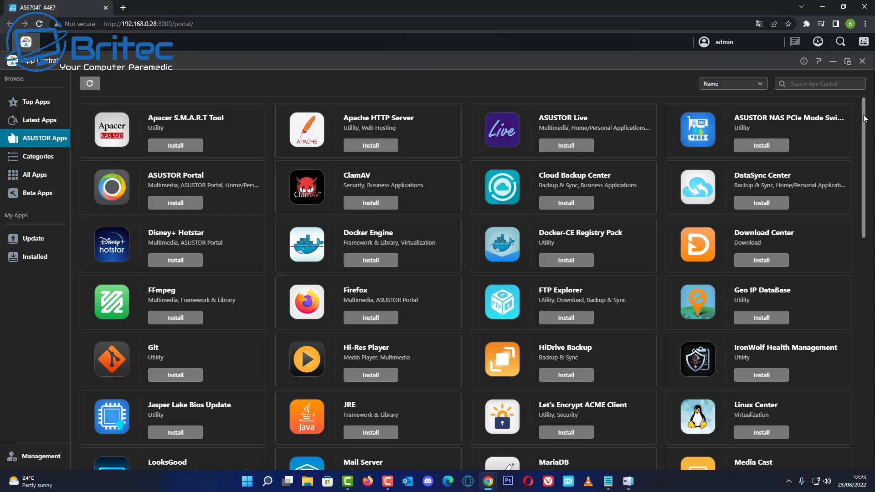
drag(864, 119, 870, 350)
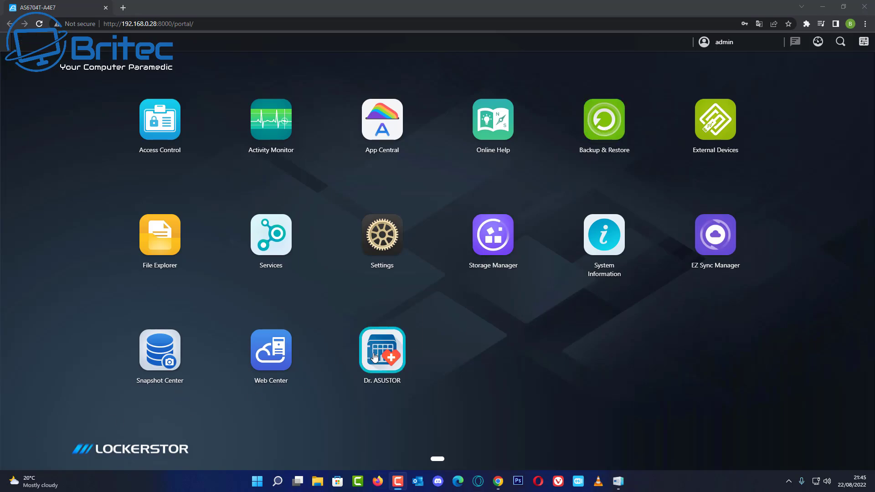
- Run a Dr. ASUSTOR health check diagnosis on the NAS and review the results in every category
click(382, 349)
click(240, 88)
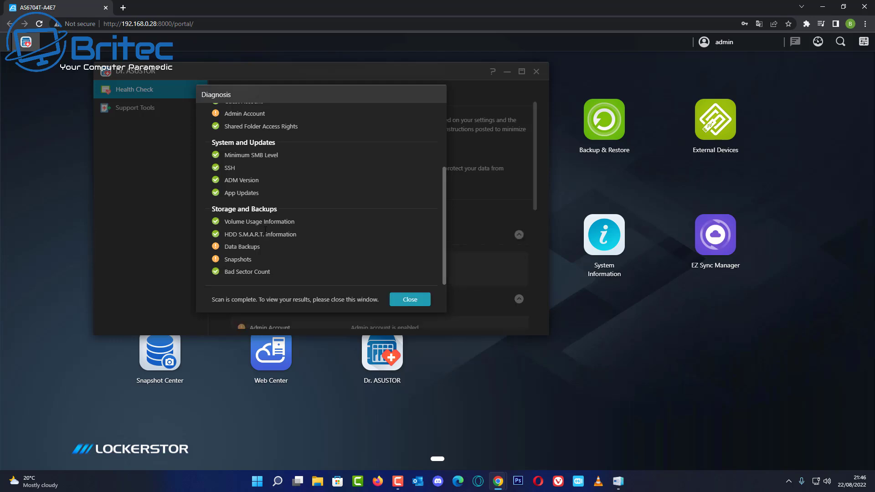
scroll(234, 175, up, 2)
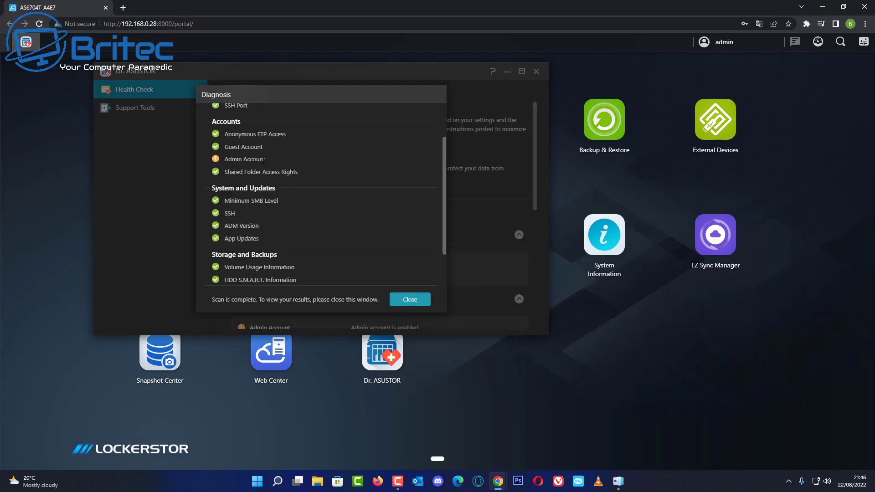
scroll(294, 214, down, 2)
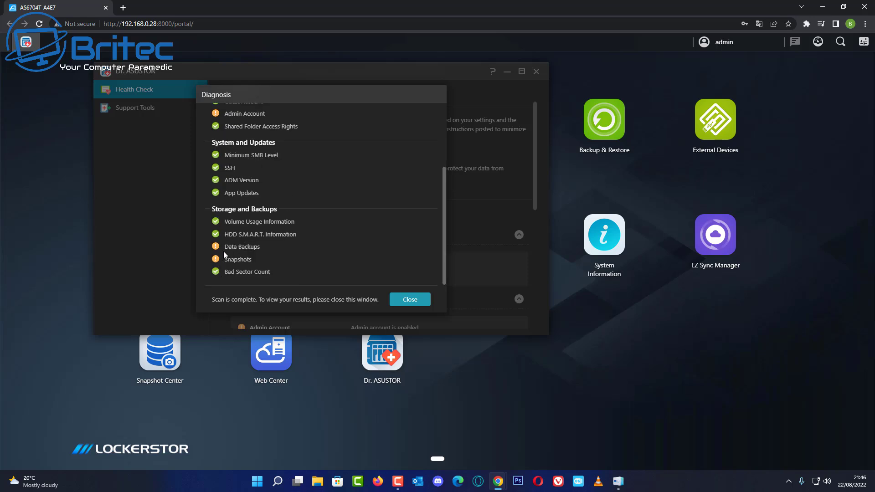
scroll(233, 248, up, 4)
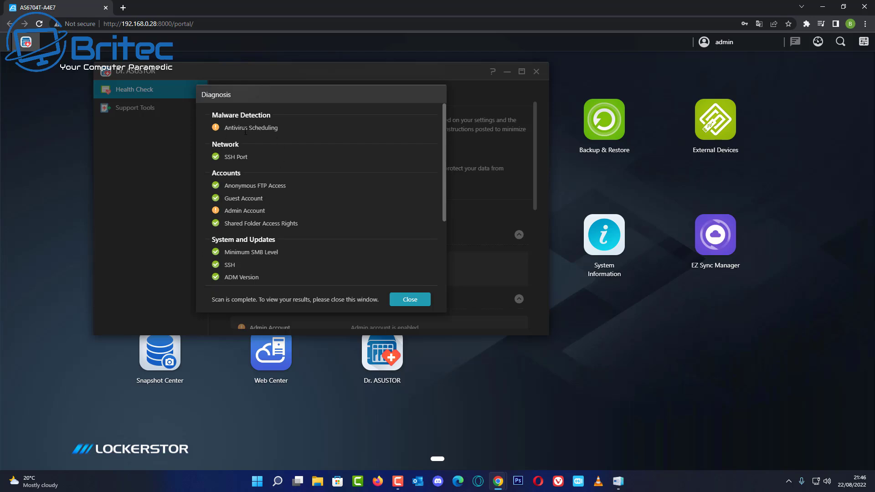
- Dismiss the diagnosis report, view Dr. ASUSTOR's Support Tools page and close the app
click(410, 300)
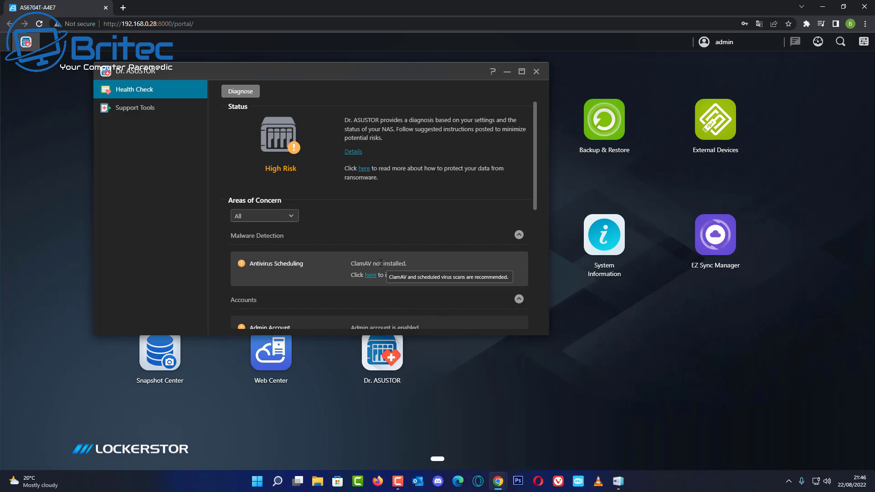
click(133, 108)
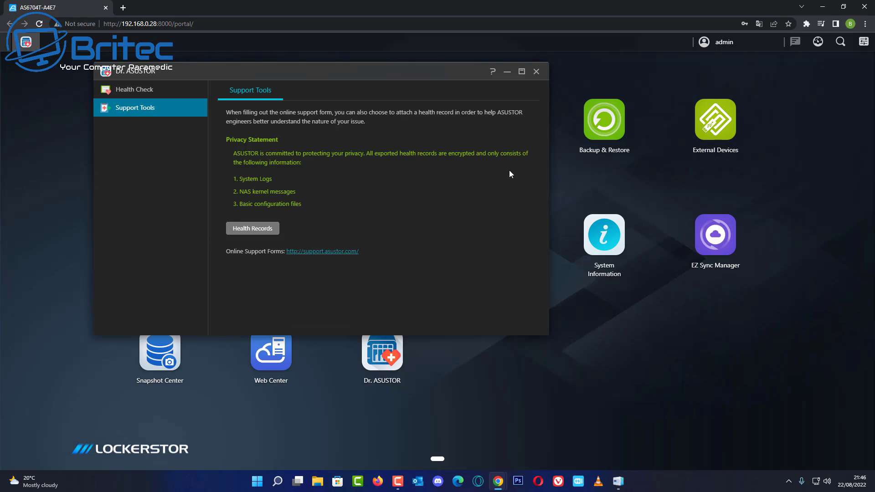
click(536, 72)
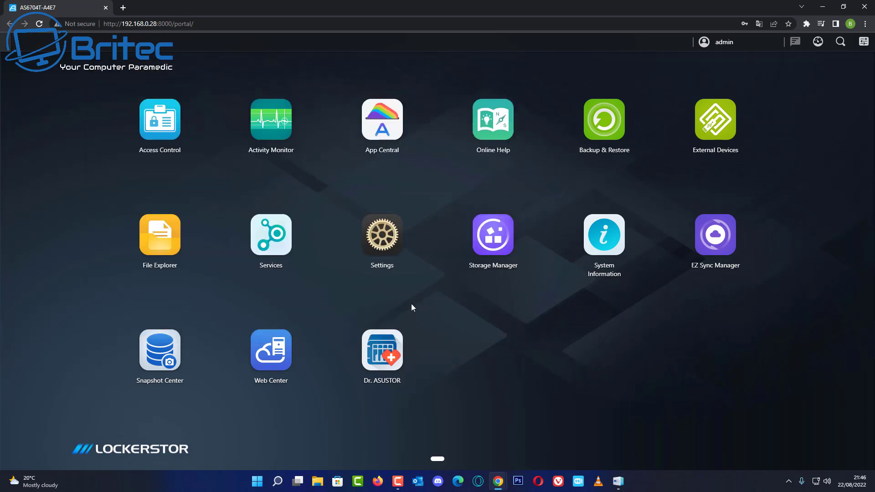
- Open Activity Monitor and view the CPU, memory, network and drive performance graphs
click(275, 124)
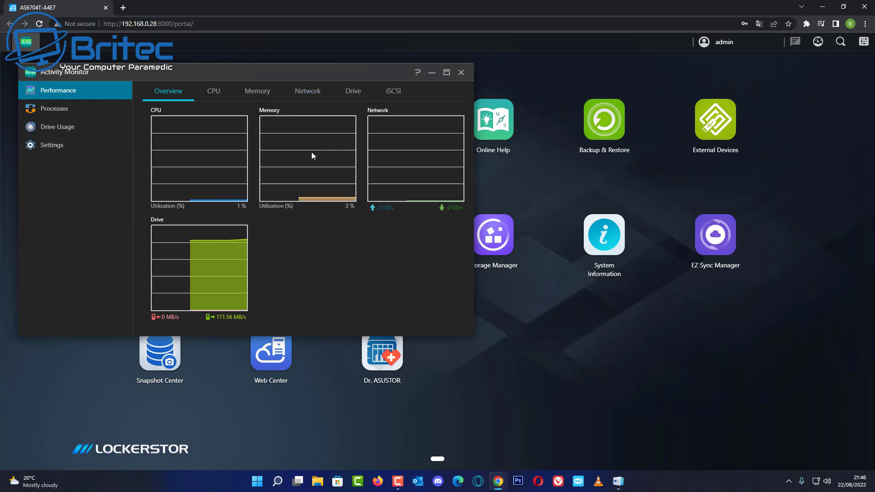
click(215, 92)
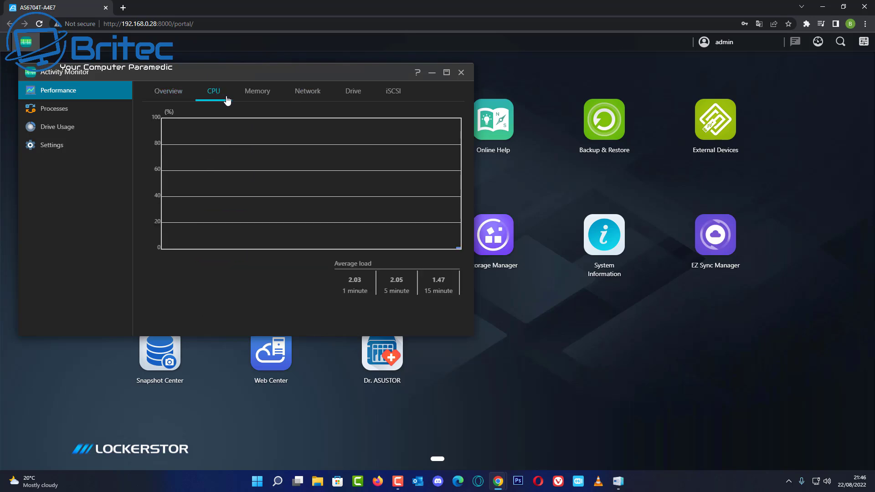
click(256, 93)
click(308, 95)
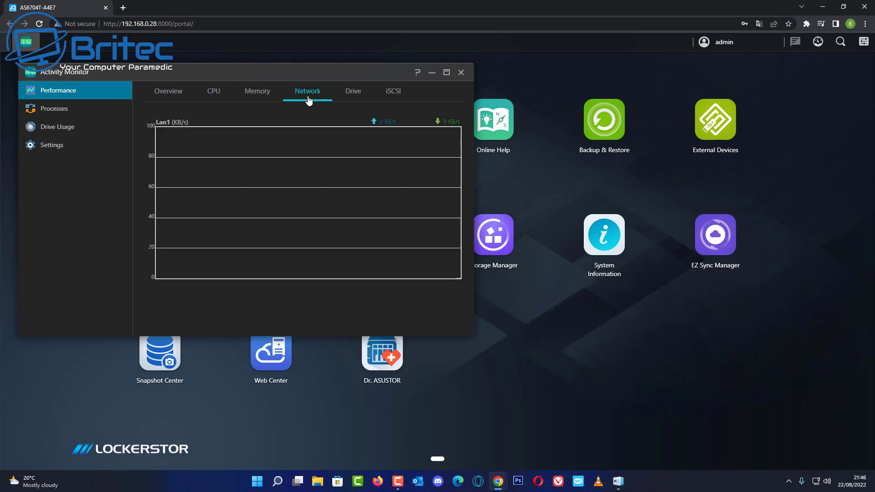
click(355, 101)
- View Activity Monitor's processes, drive usage and settings pages, and close the app
click(63, 113)
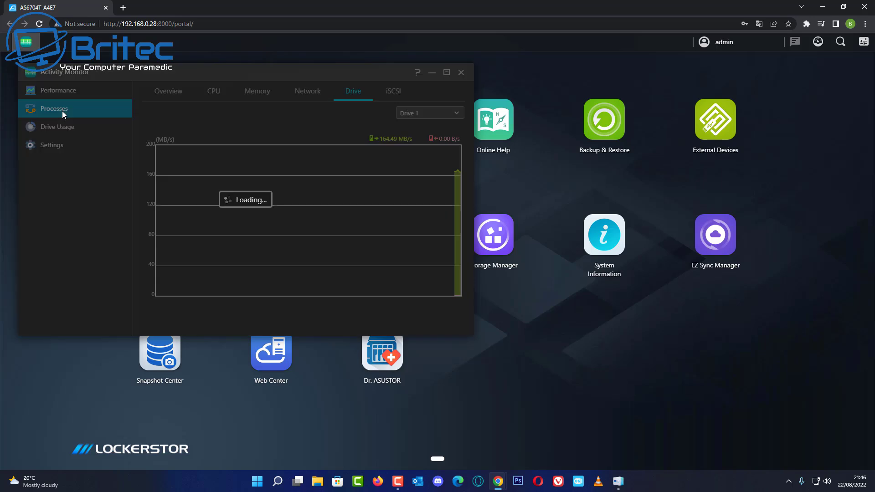
click(71, 133)
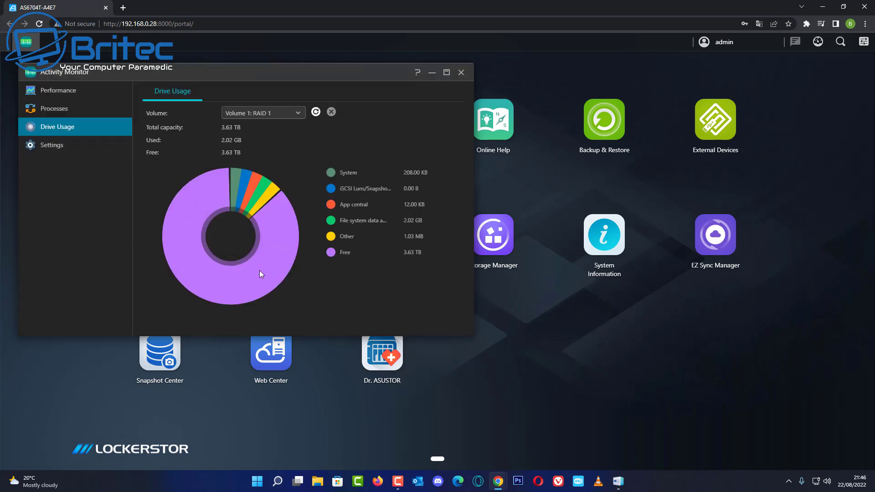
click(53, 147)
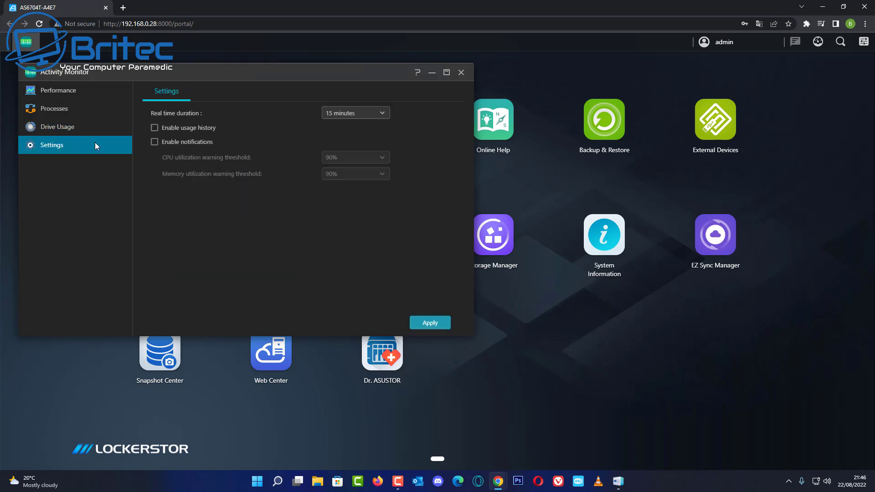
click(461, 72)
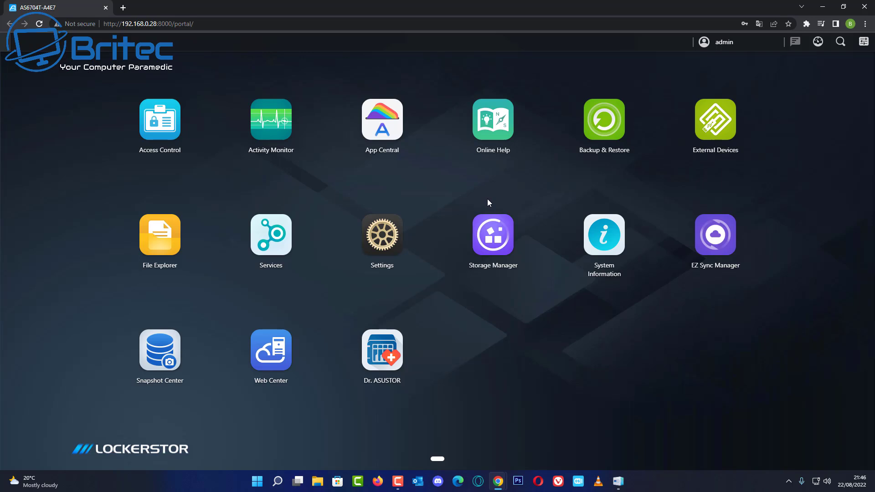